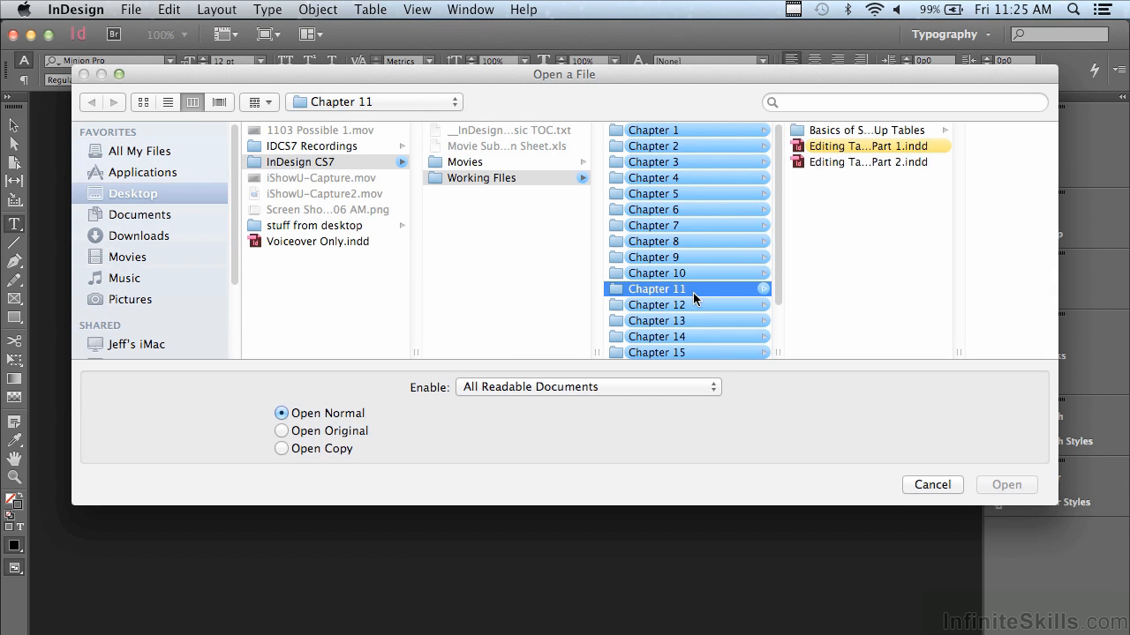
Open Editing Tables Part 2.indd from the Chapter 11 folder and delete the two empty columns that extend past the text frame
left_click(821, 165)
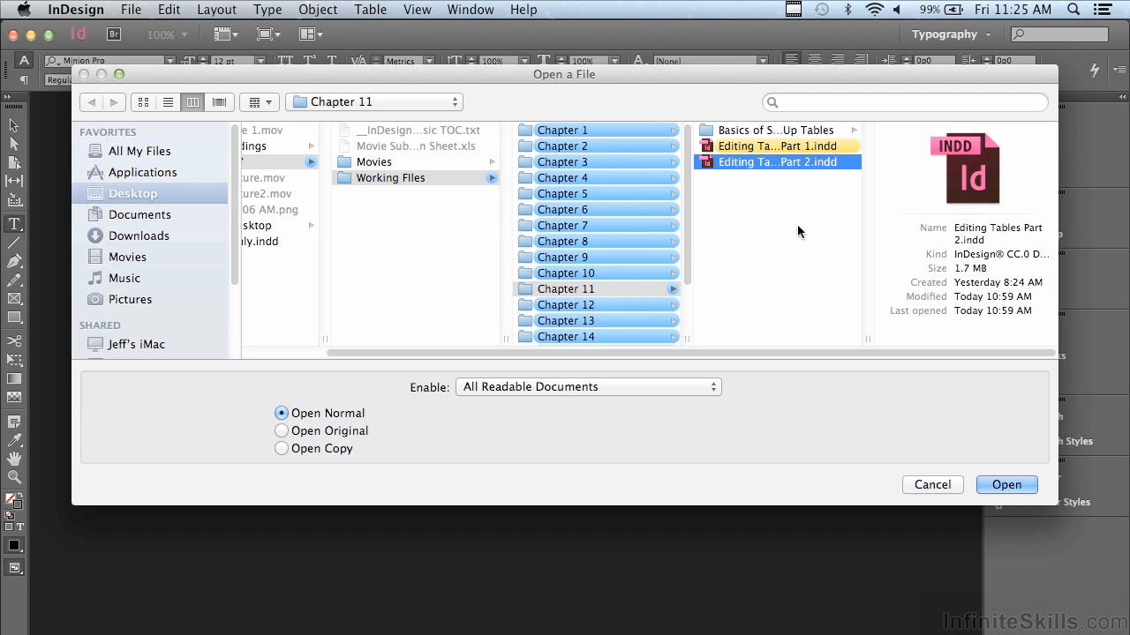
left_click(984, 481)
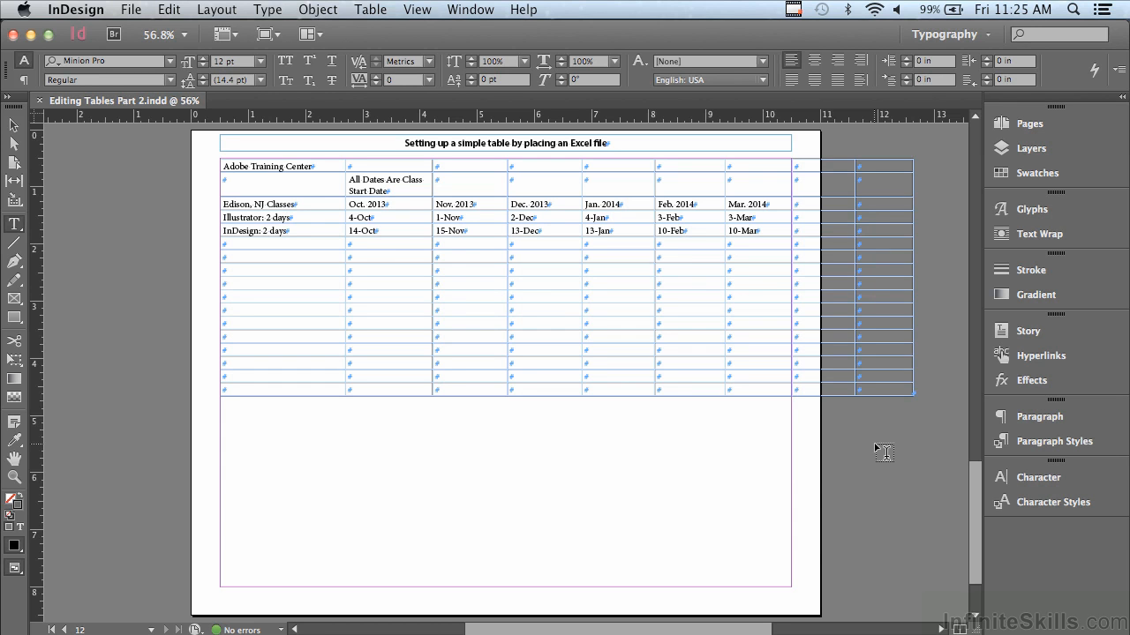
left_click(812, 155)
left_click_drag(830, 158, 874, 161)
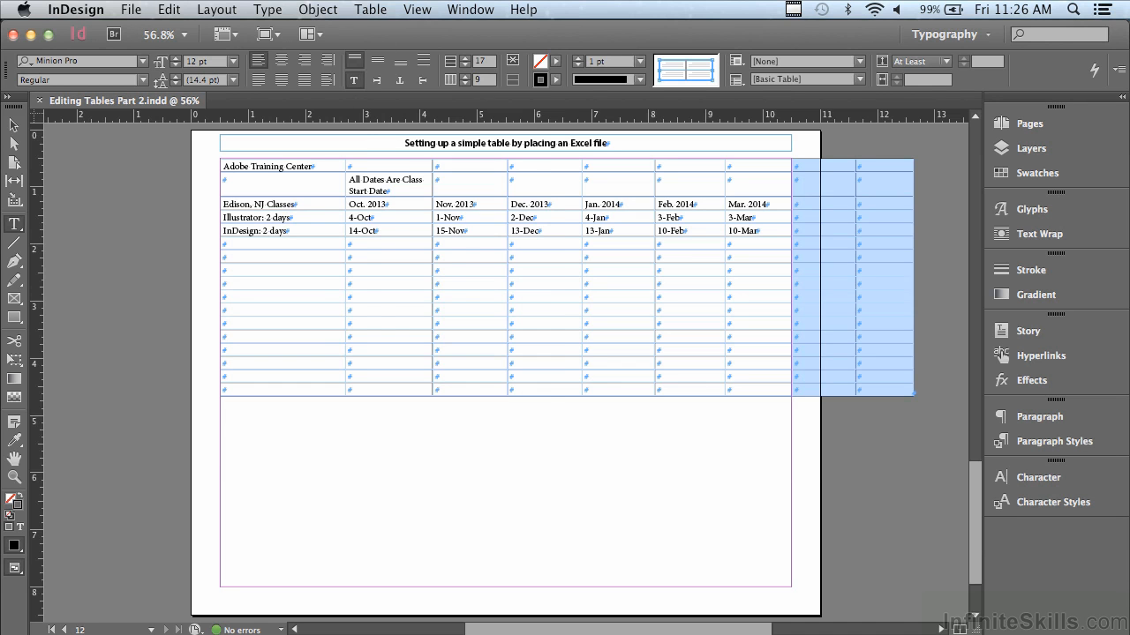
left_click(371, 10)
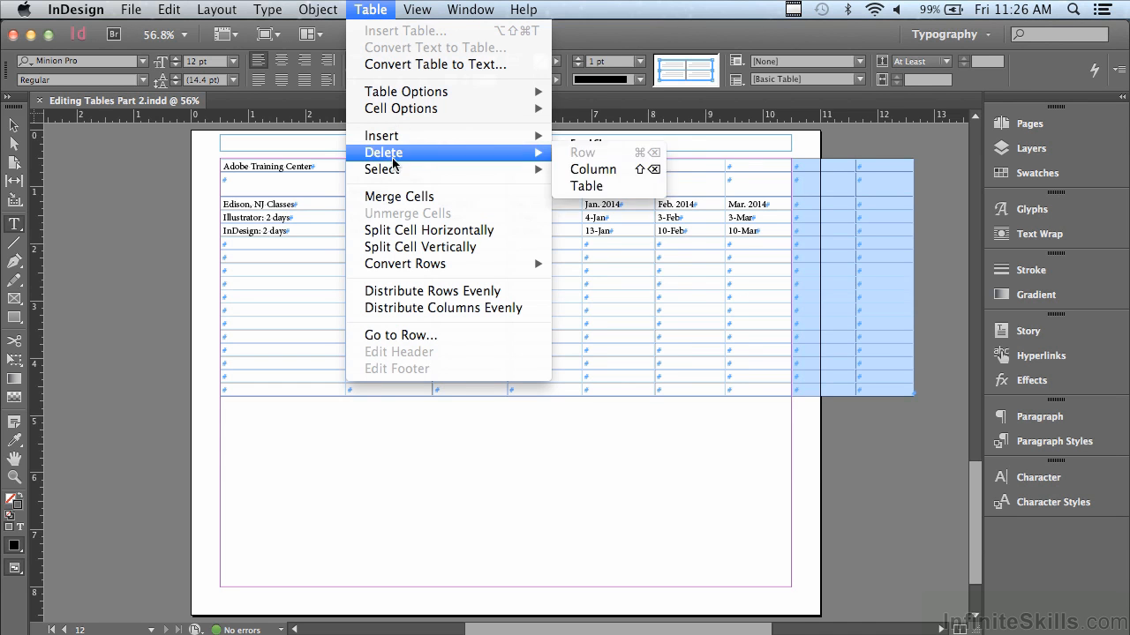
mouse_move(394, 157)
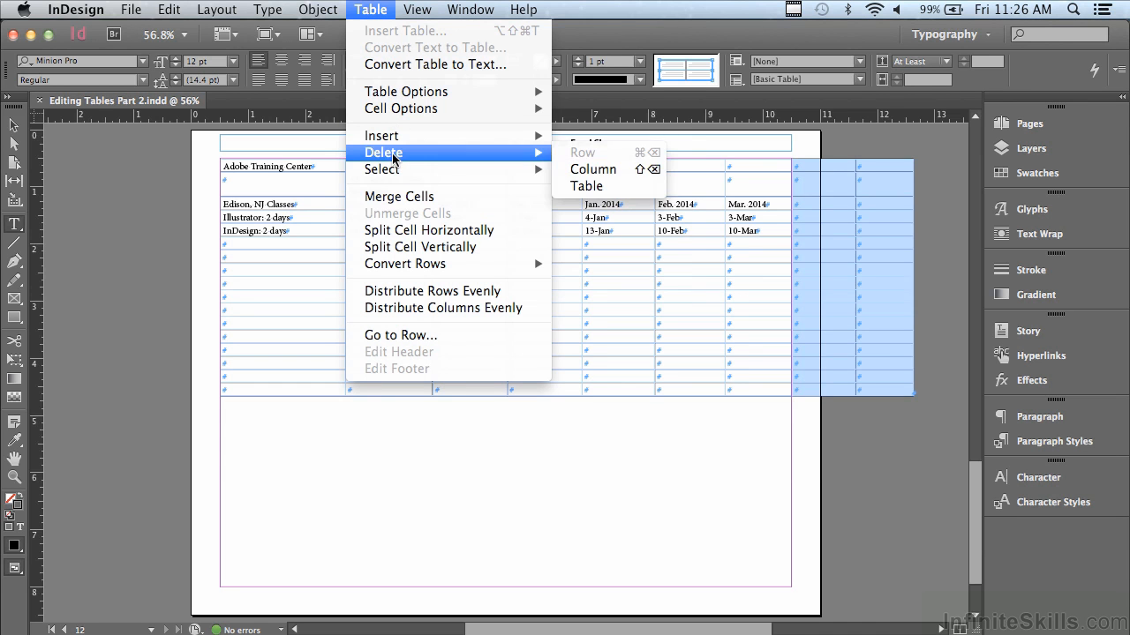
left_click(596, 168)
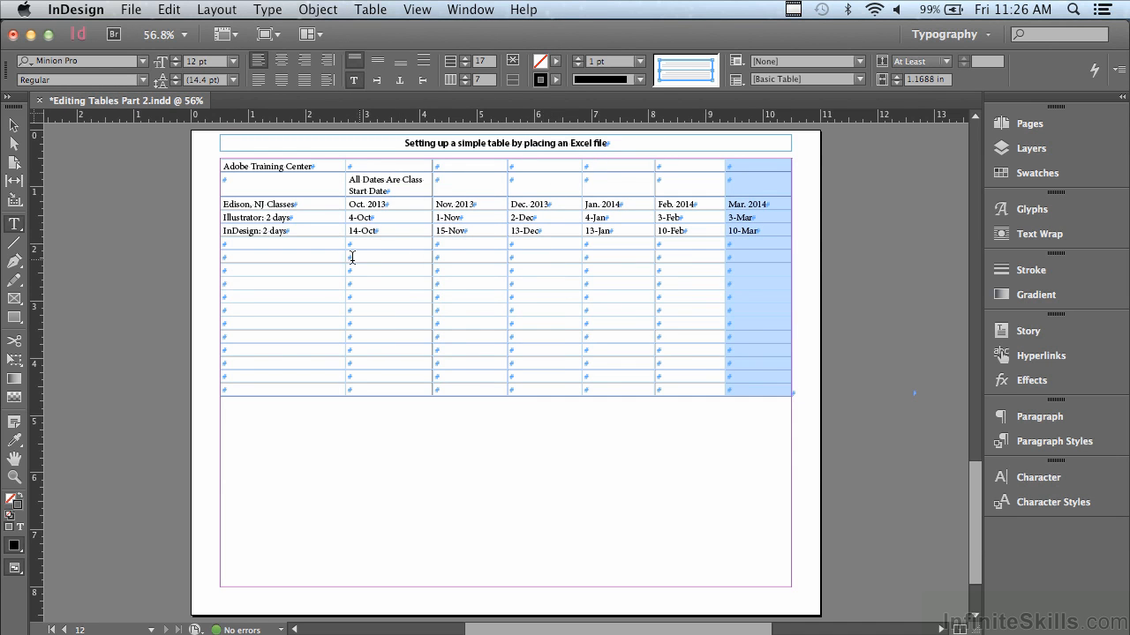
Delete the twelve empty rows below the "InDesign: 2 days" row of the table
left_click(217, 244)
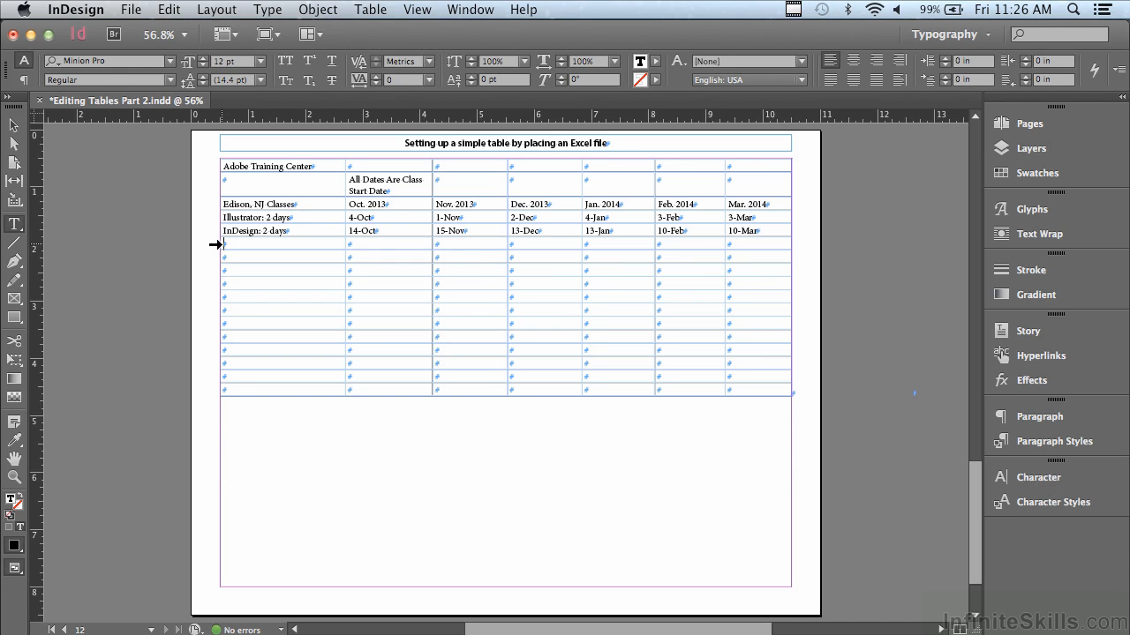
left_click_drag(217, 245, 231, 397)
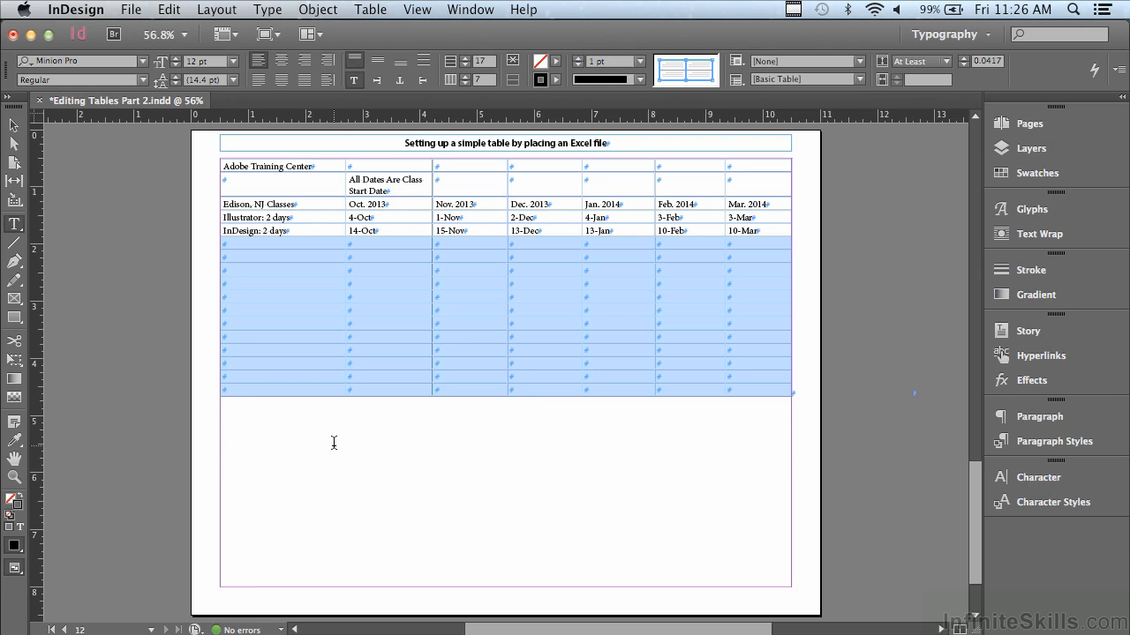
left_click(375, 9)
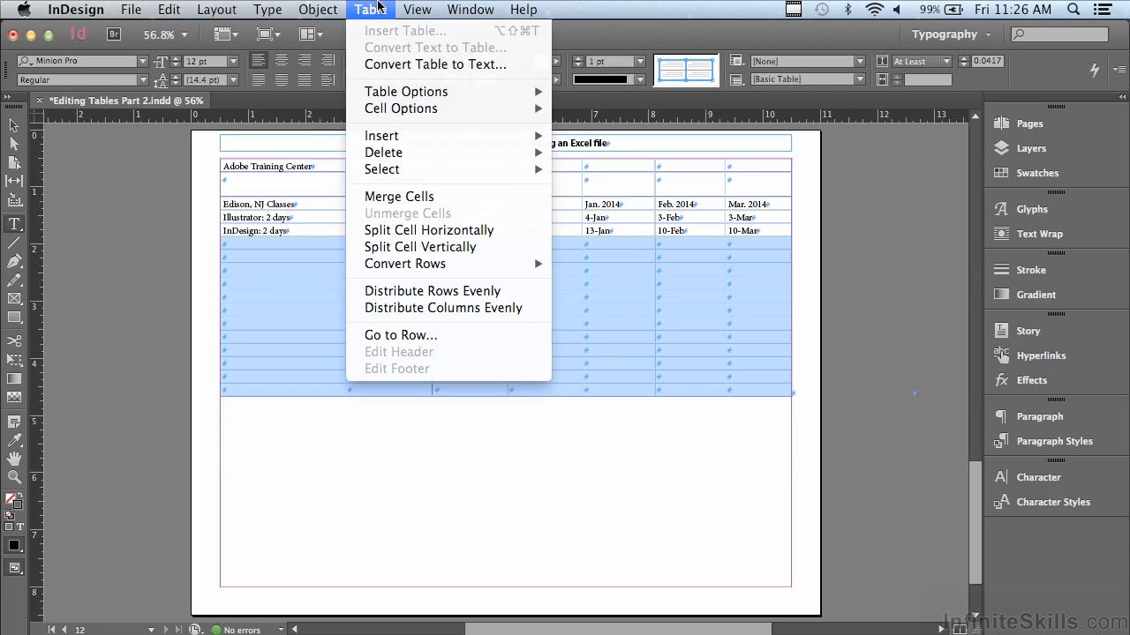
mouse_move(392, 151)
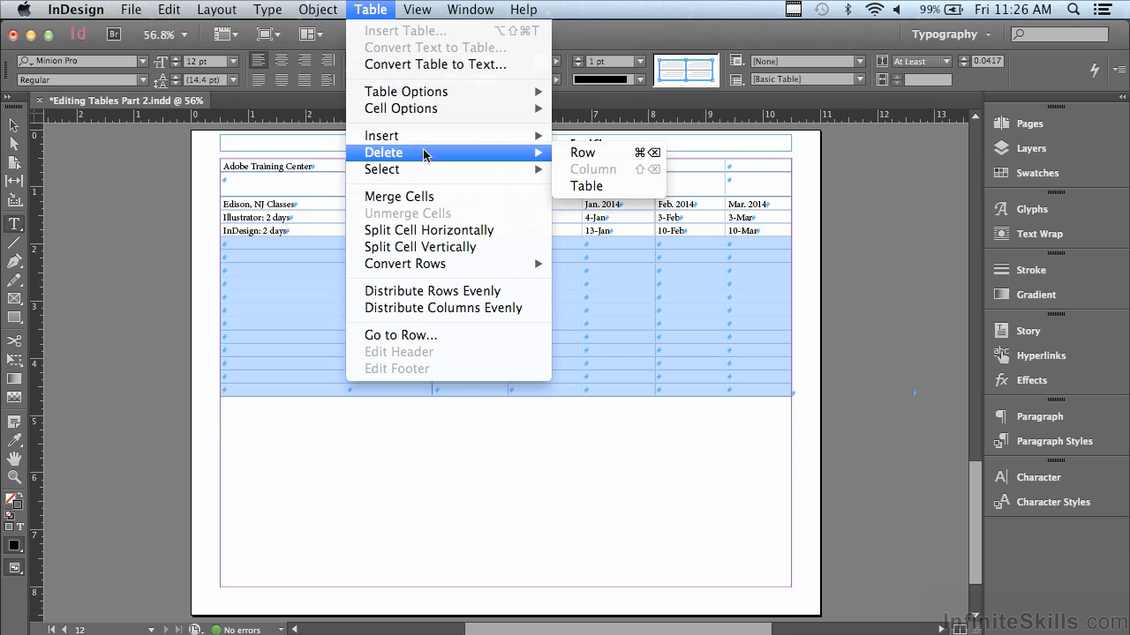
left_click(564, 155)
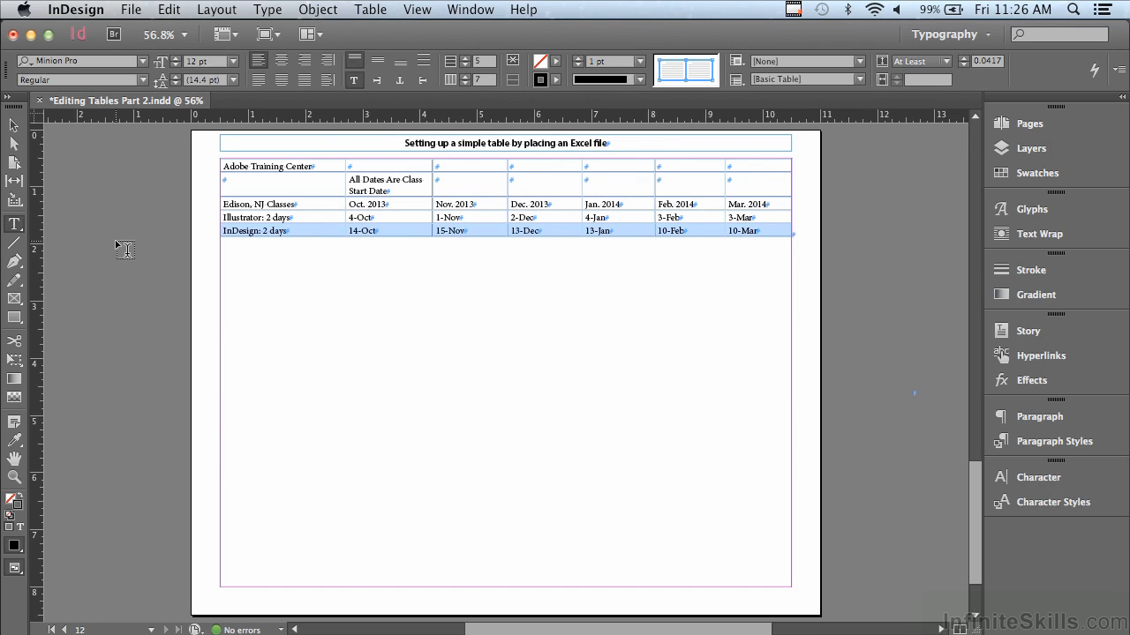
Set the row height of the entire table to at least 0.5 in
left_click(12, 479)
left_click(12, 478)
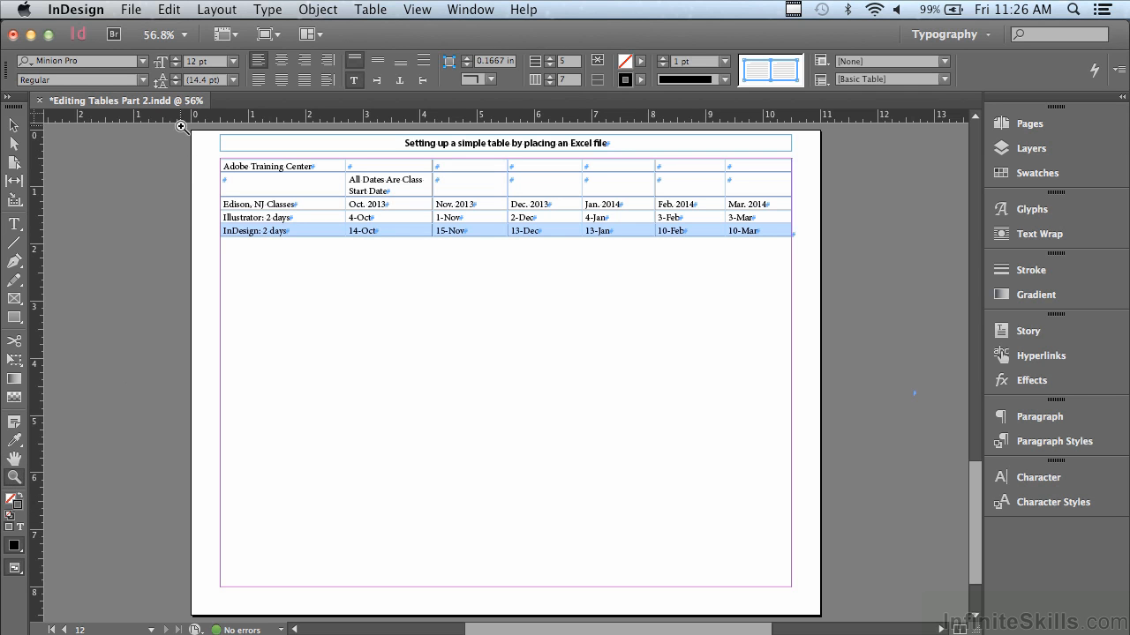
left_click_drag(180, 130, 826, 263)
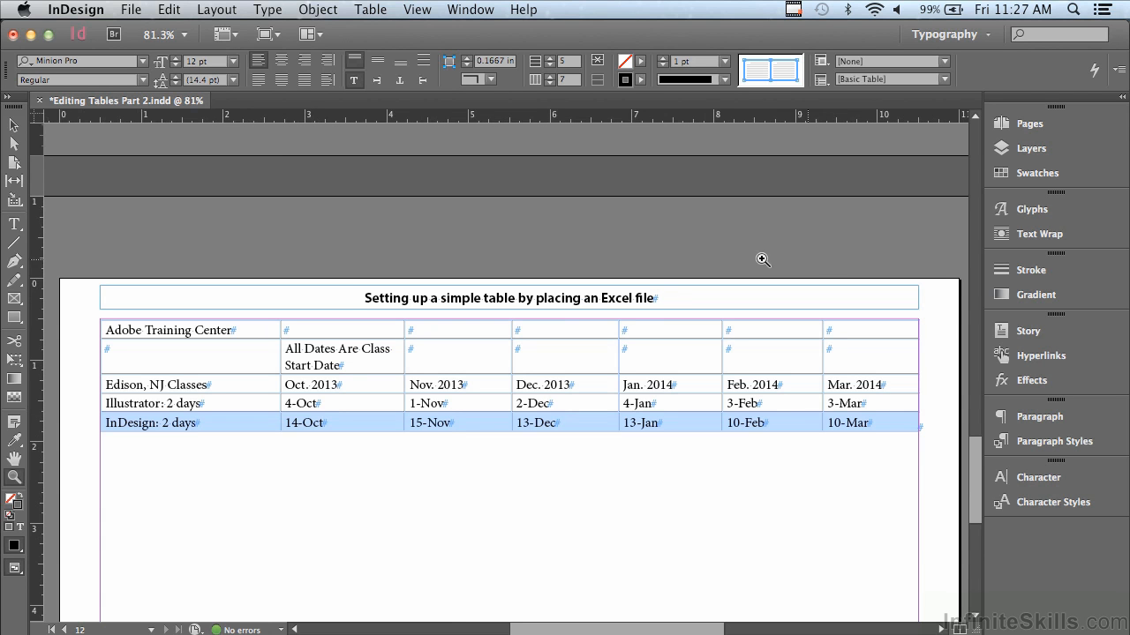
left_click(16, 227)
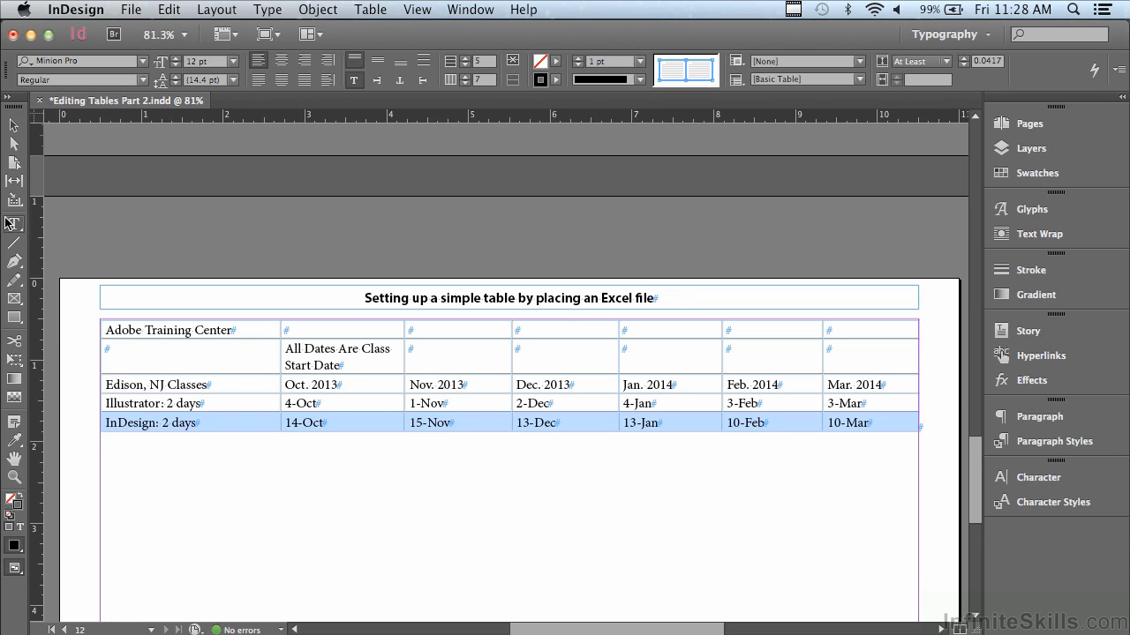
left_click(98, 318)
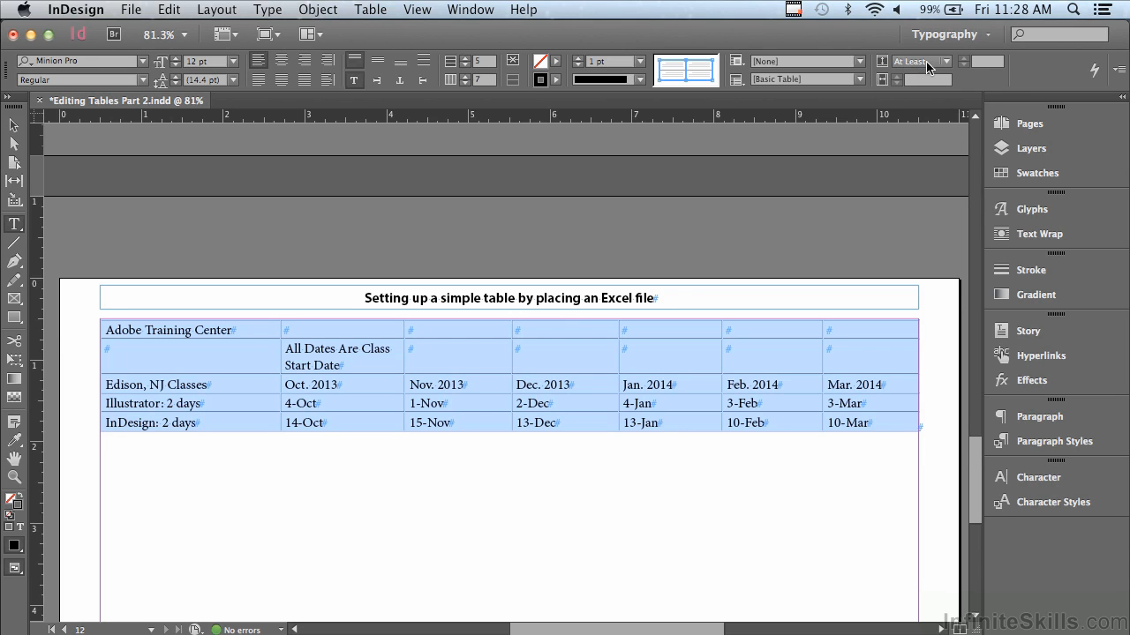
left_click(980, 62)
type(".5")
key("Return")
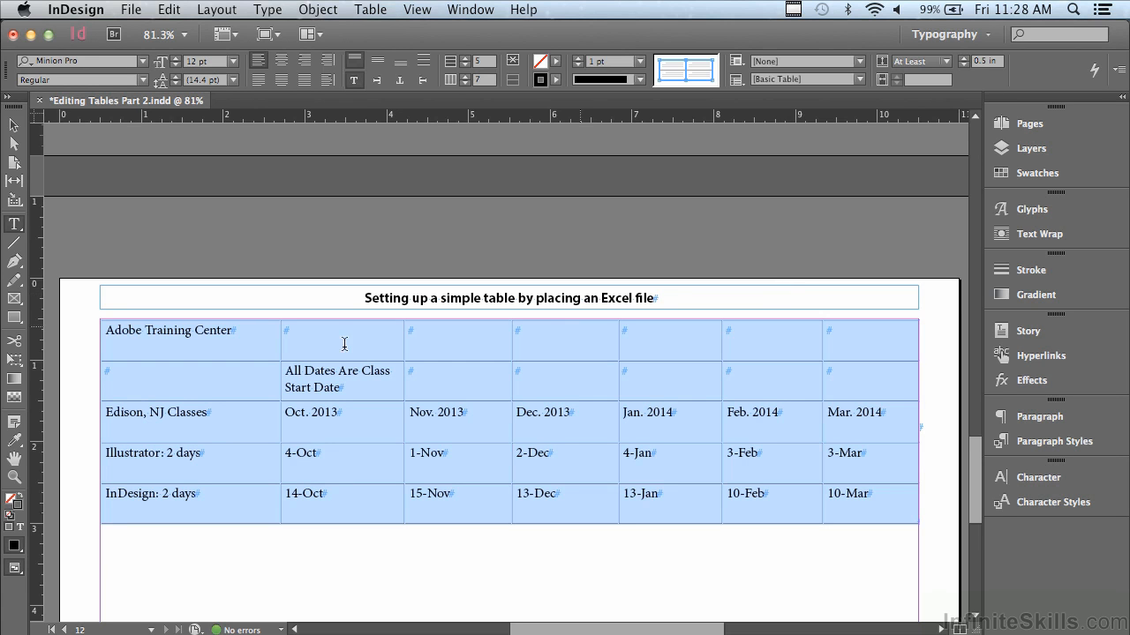
Merge all cells of the table's first row, which holds the "Adobe Training Center" heading
left_click(95, 341)
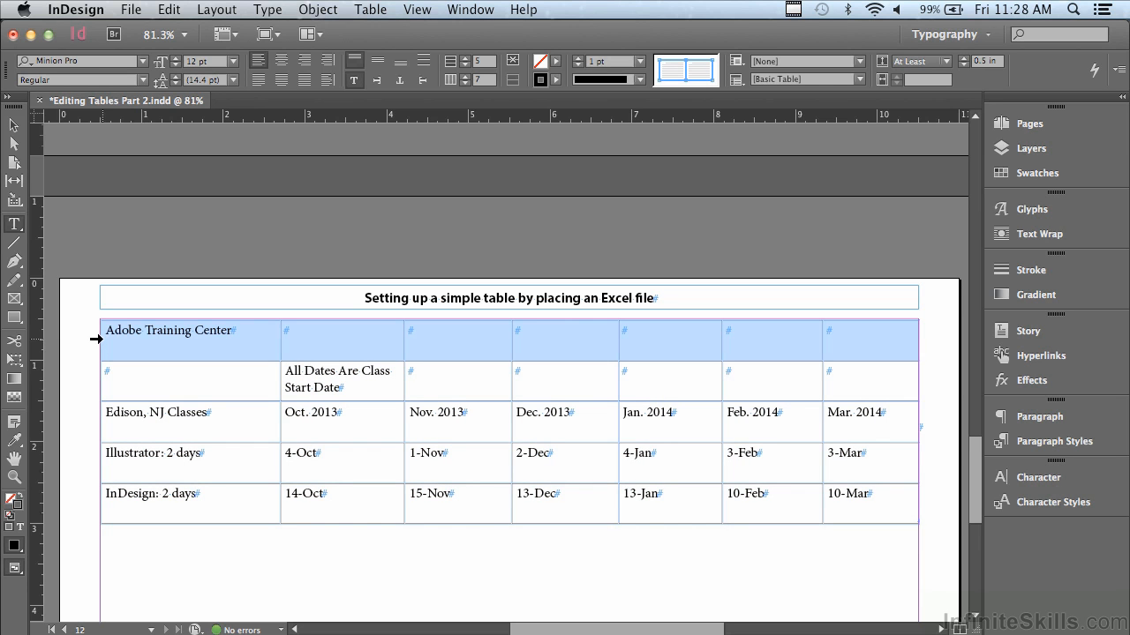
left_click(377, 9)
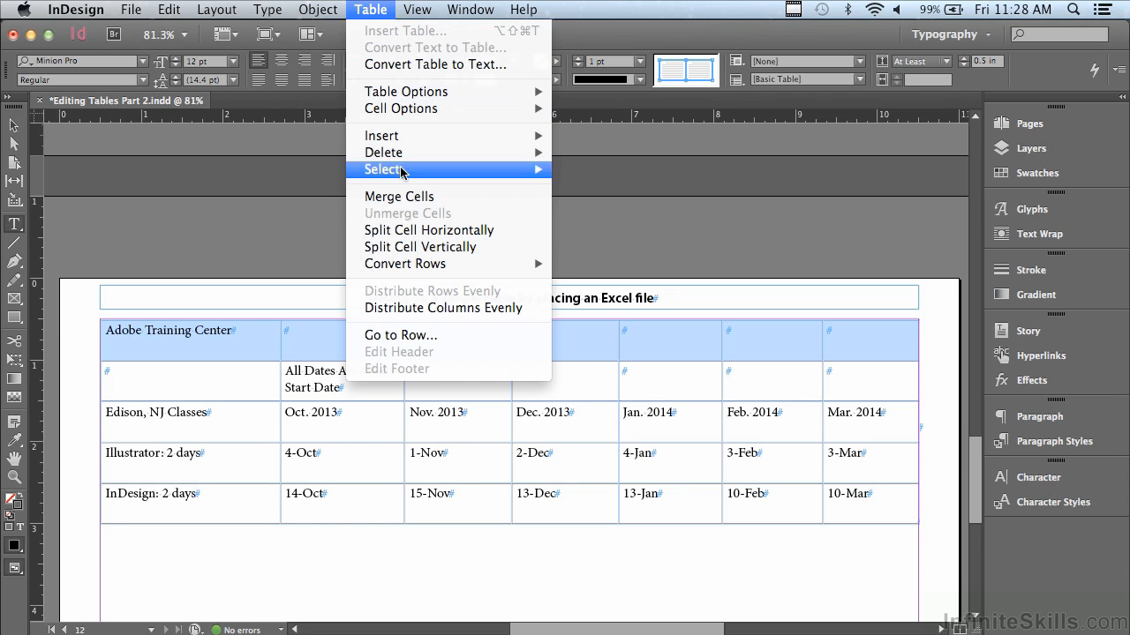
left_click(397, 200)
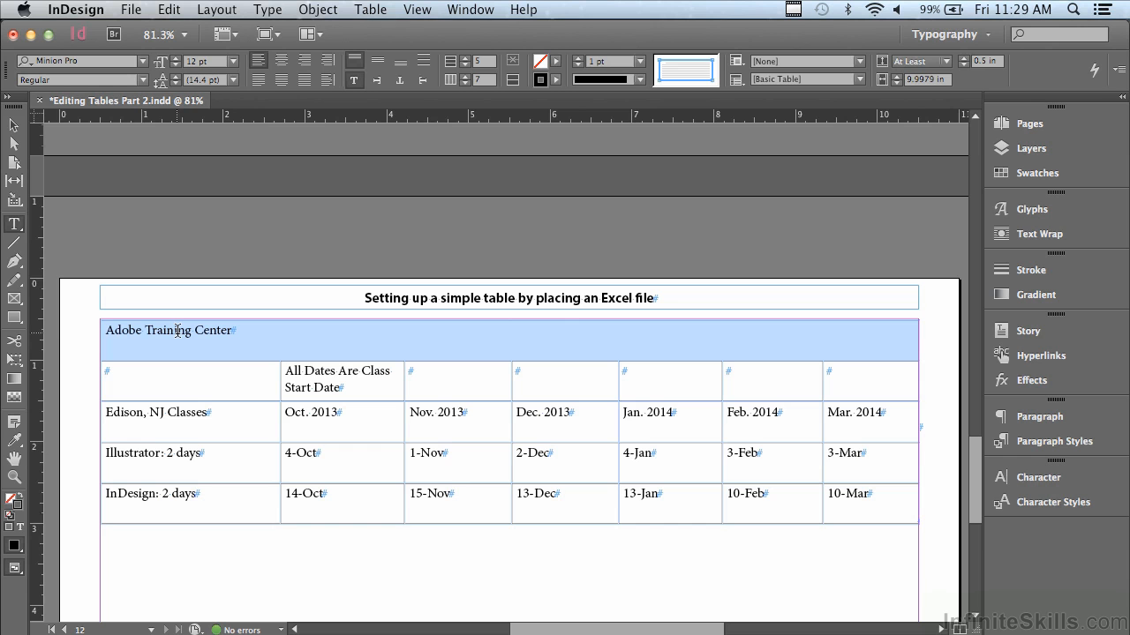
Center the text of the whole table both vertically and horizontally within its cells
left_click(99, 319)
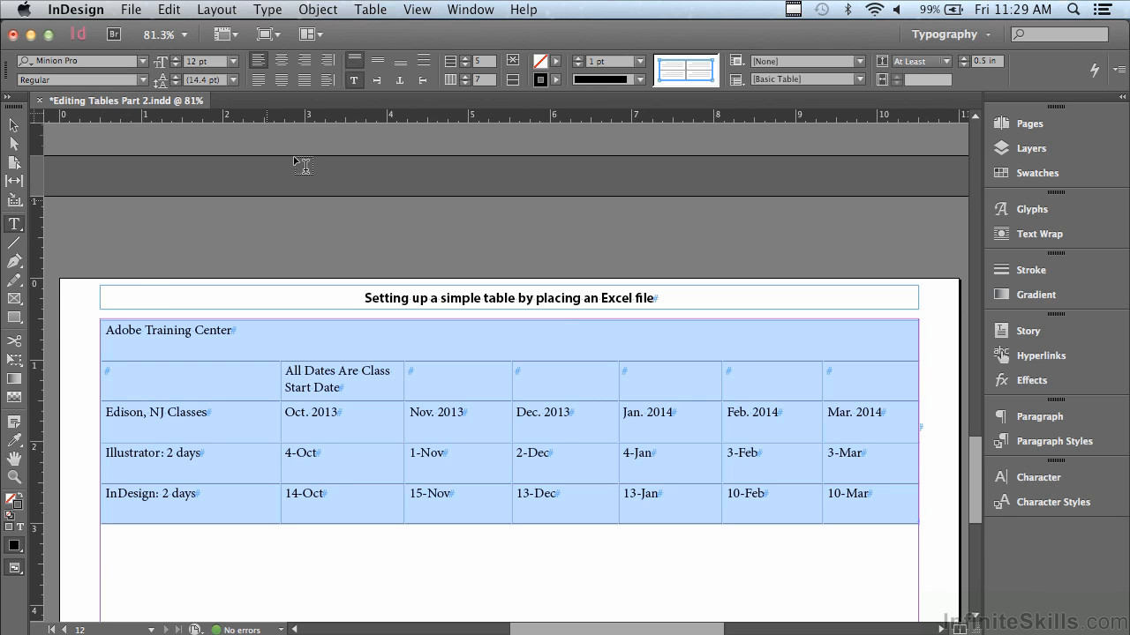
left_click(376, 62)
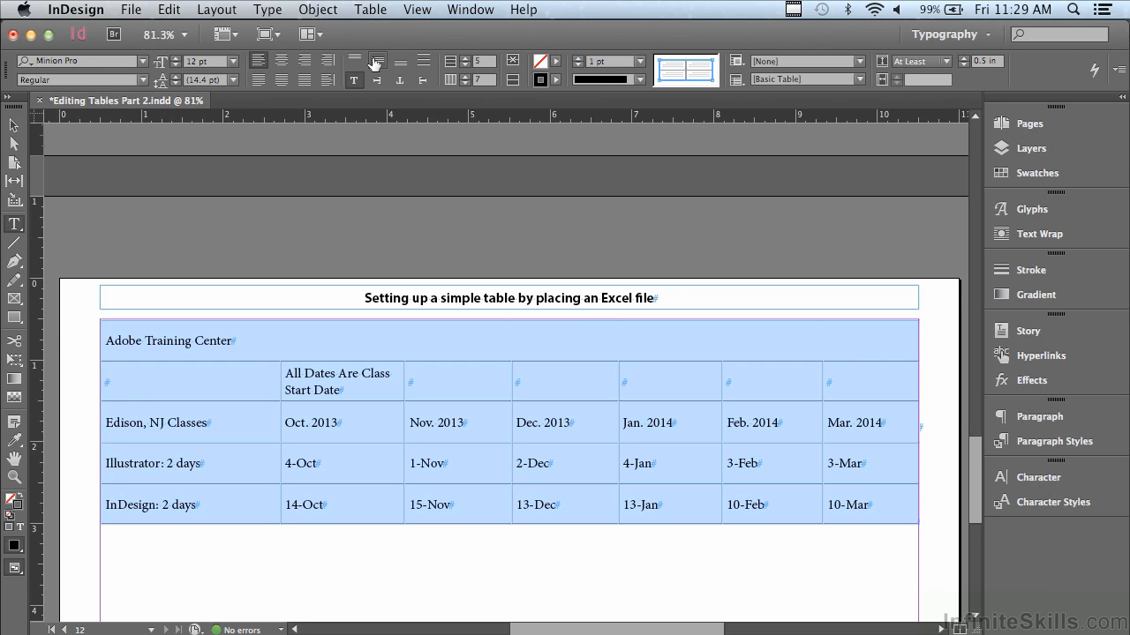
left_click(280, 67)
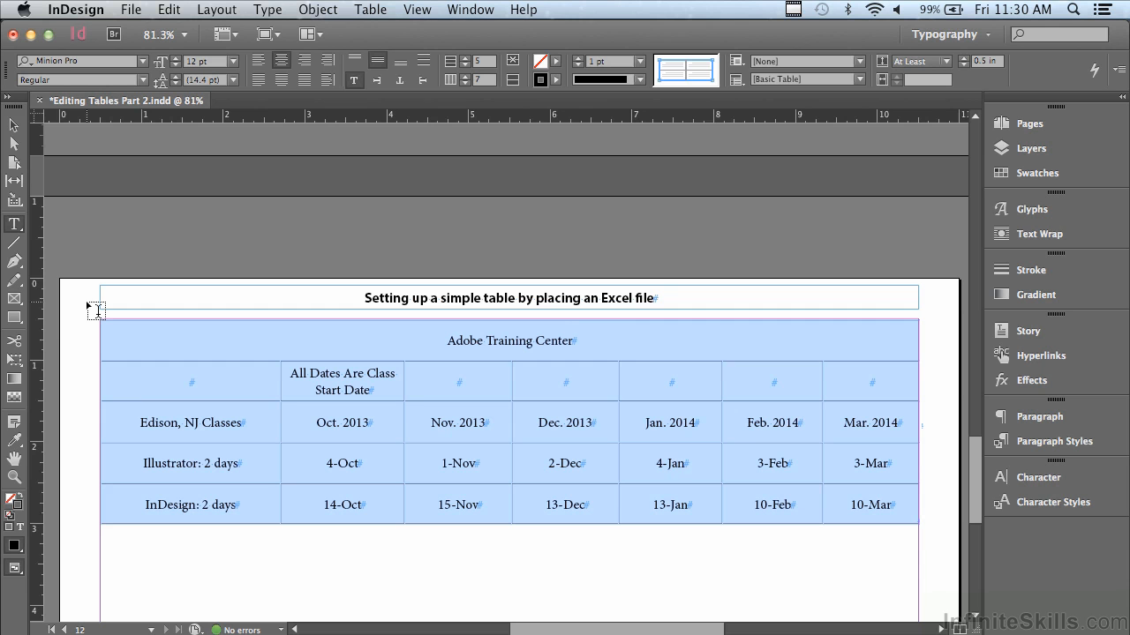
Insert one new column to the left of the table's first column
left_click(109, 379)
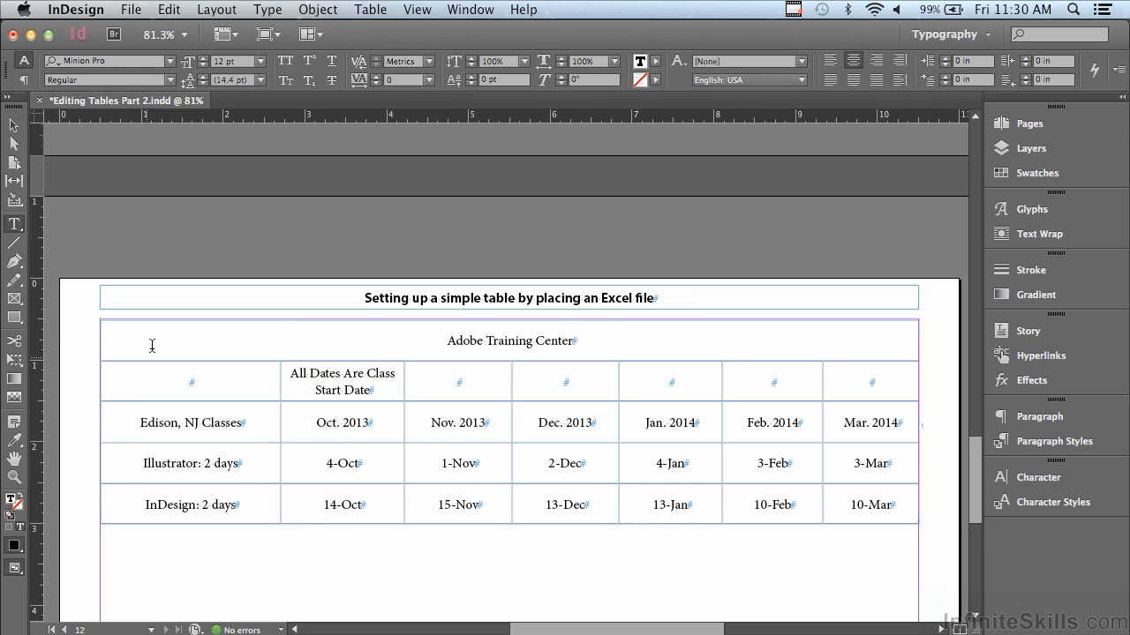
left_click(361, 9)
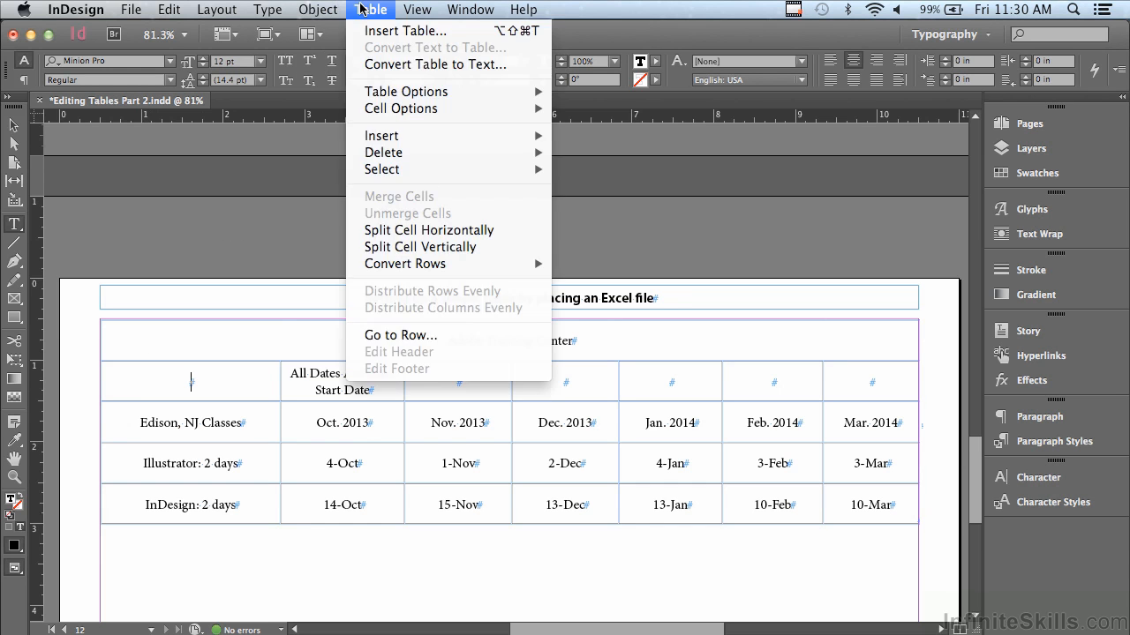
mouse_move(382, 139)
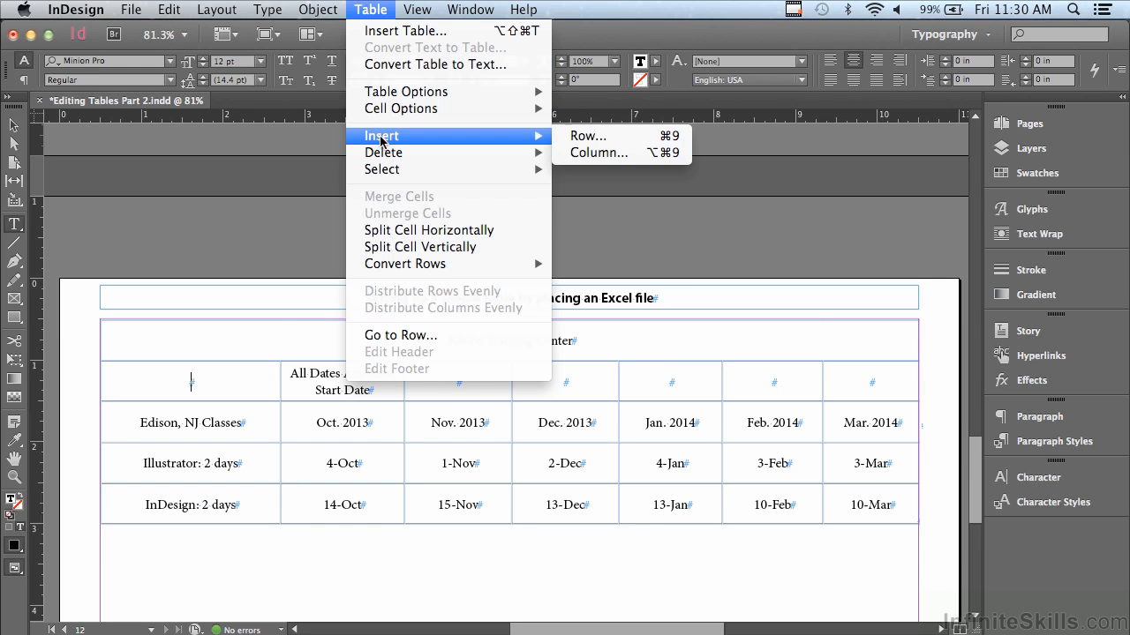
left_click(576, 153)
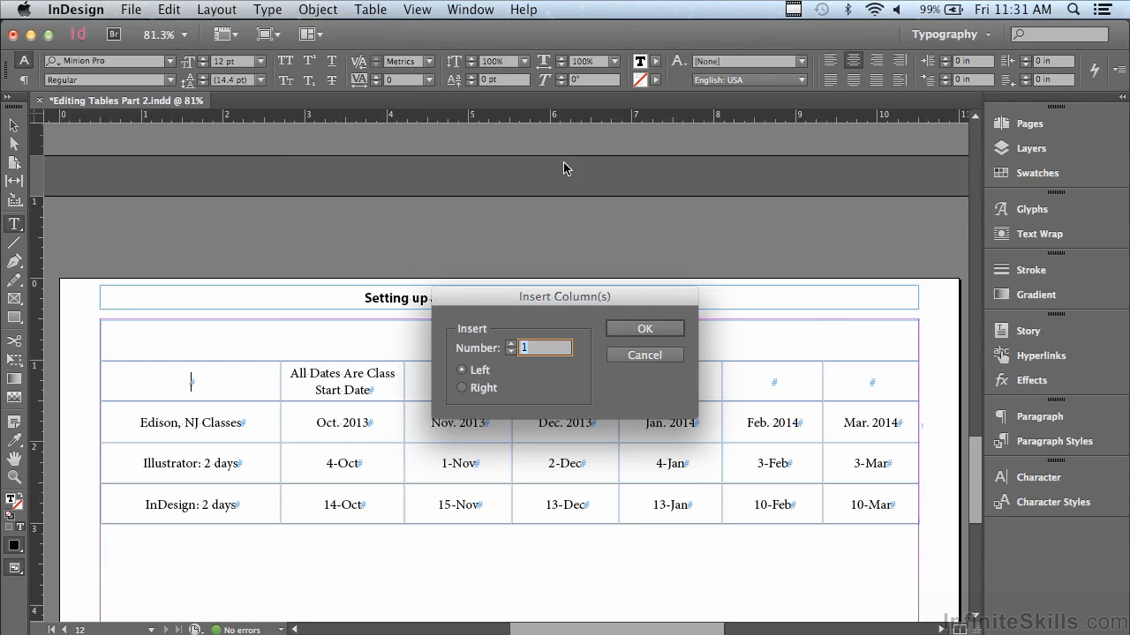
left_click(461, 375)
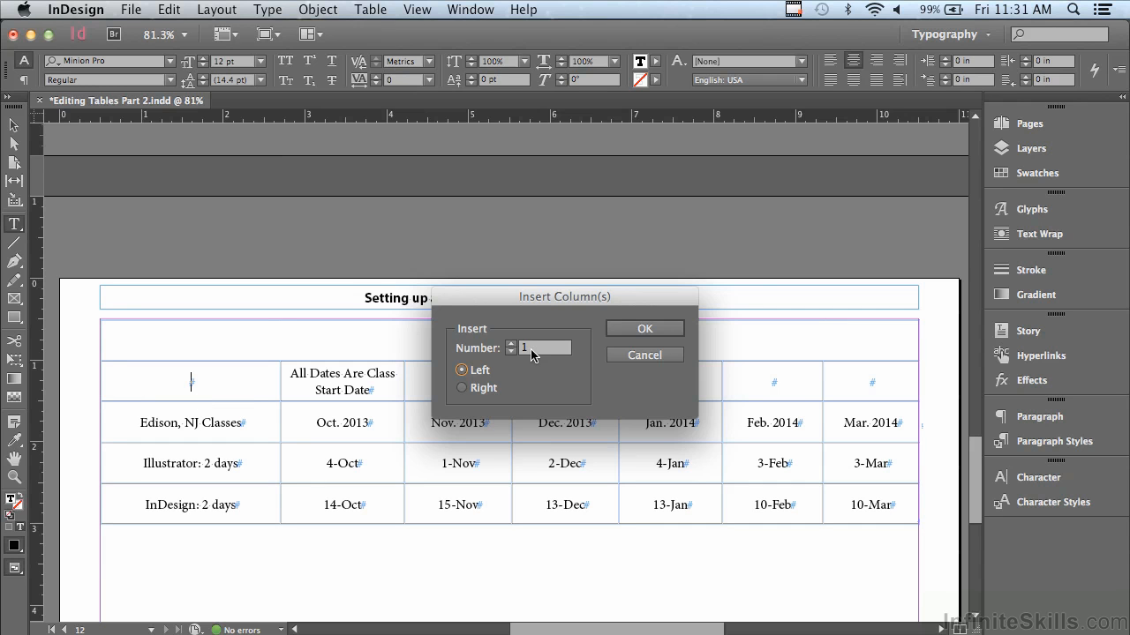
left_click(623, 327)
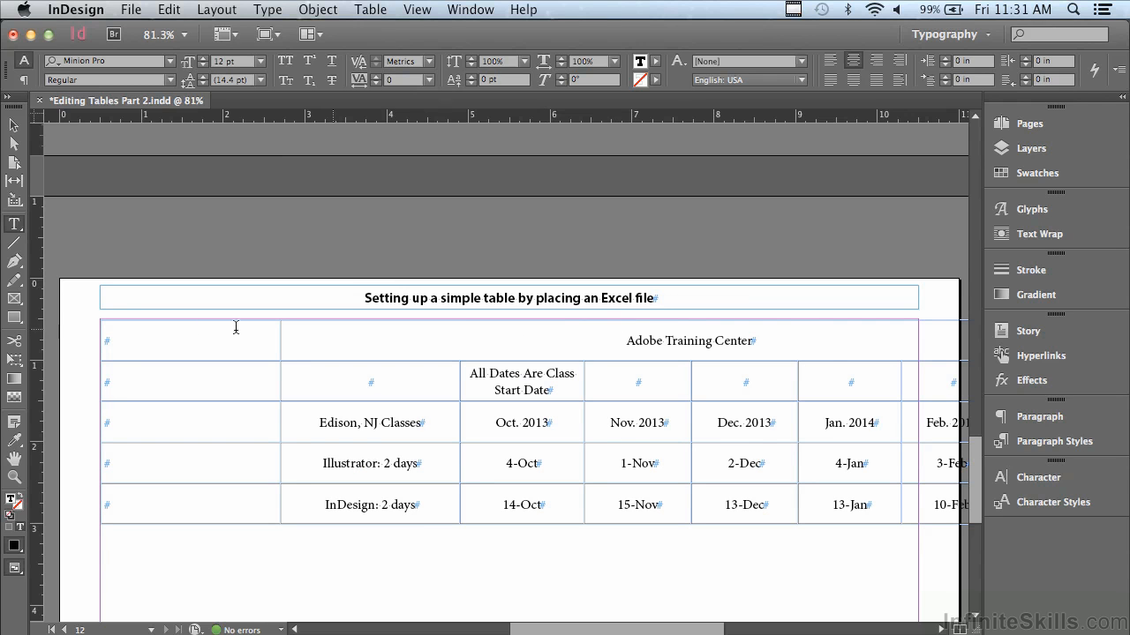
Merge all five cells of the empty first column into a single cell
left_click_drag(106, 340, 225, 529)
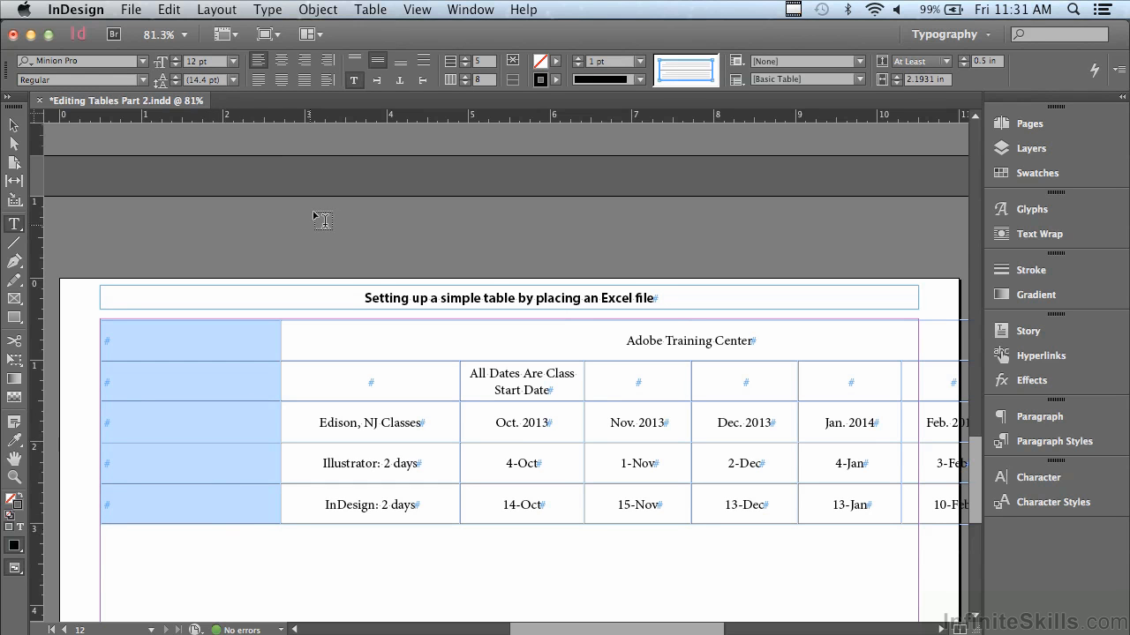
left_click(372, 12)
left_click(391, 196)
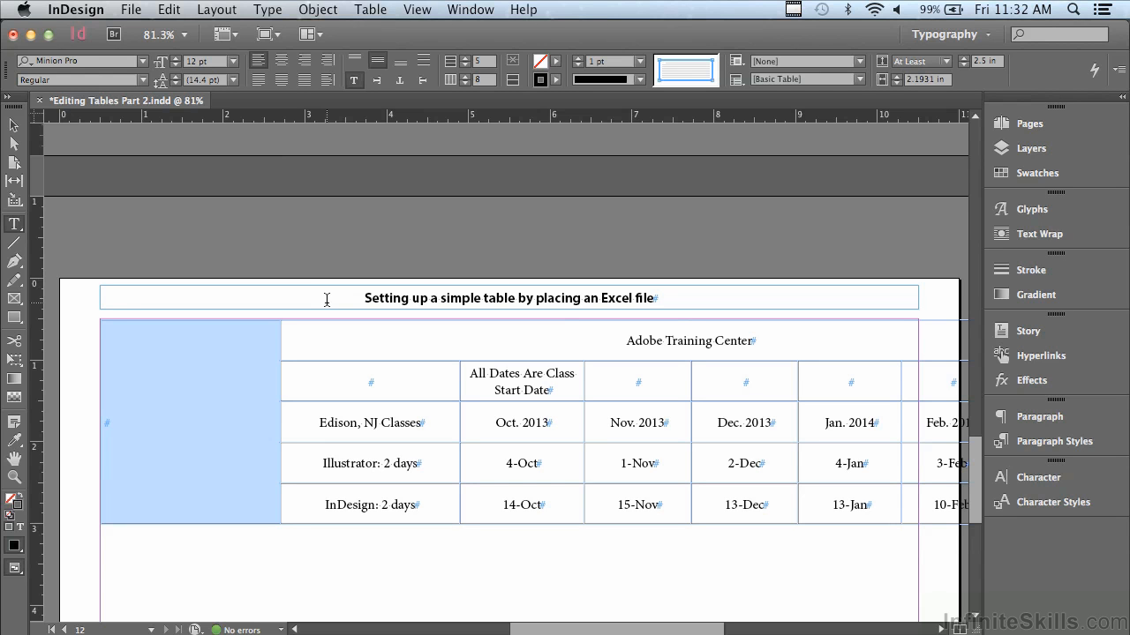
Move the text "All Dates Are Class Start Date" from its cell in the second row into the merged first-column cell
left_click(469, 372)
left_click_drag(469, 373, 546, 401)
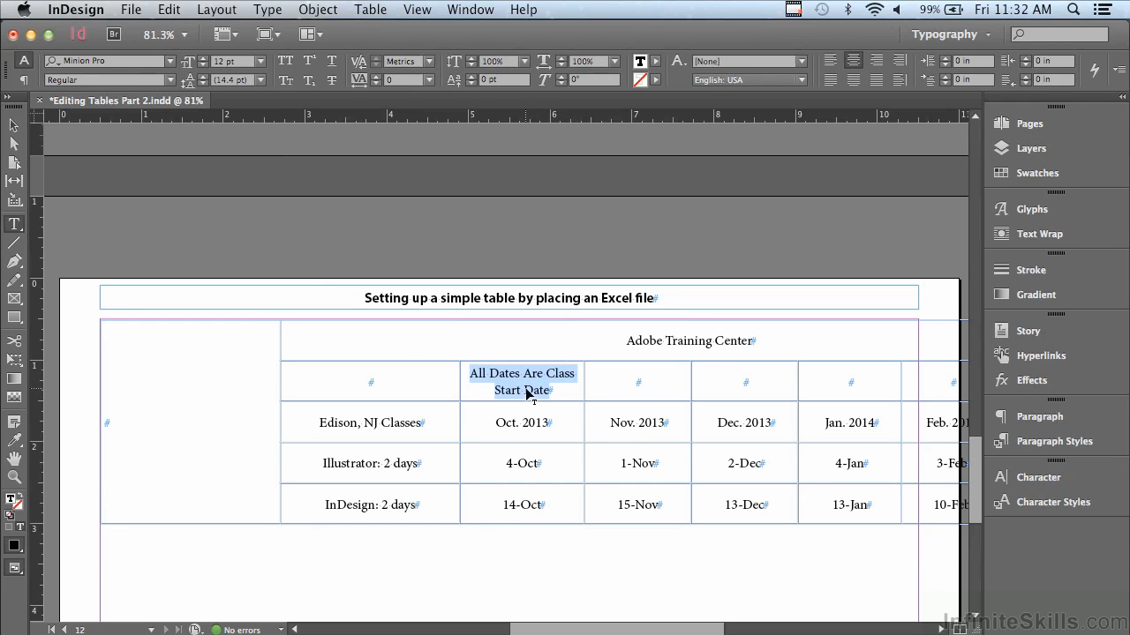
left_click(196, 366)
key("super+x")
key("super+v")
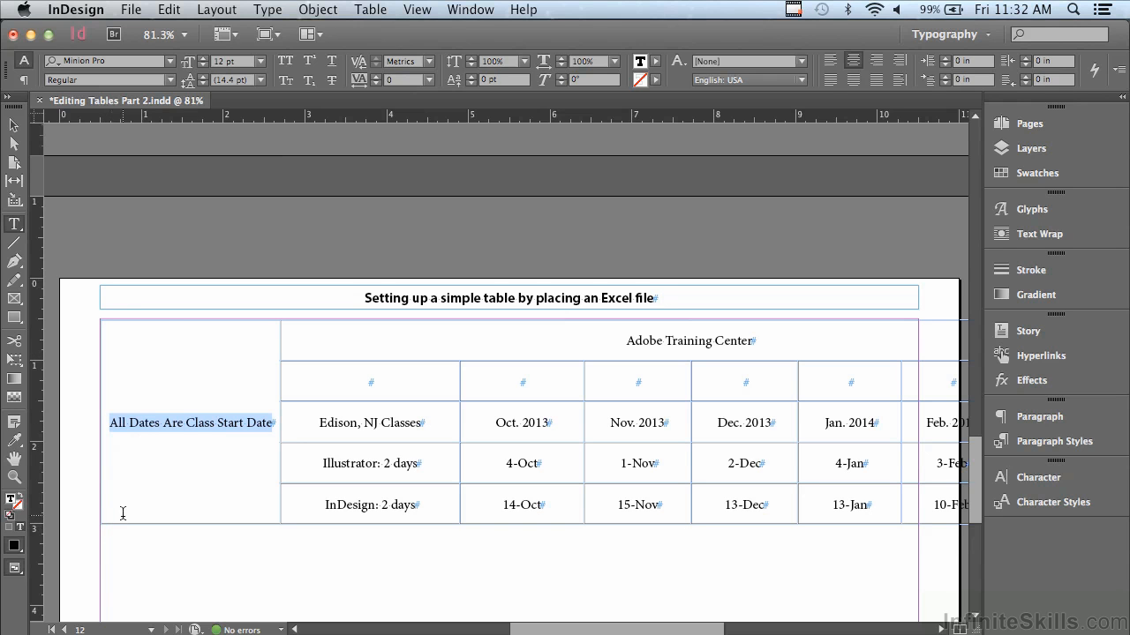
Rotate the text in the merged first-column cell so that it reads vertically from bottom to top
left_click(164, 316)
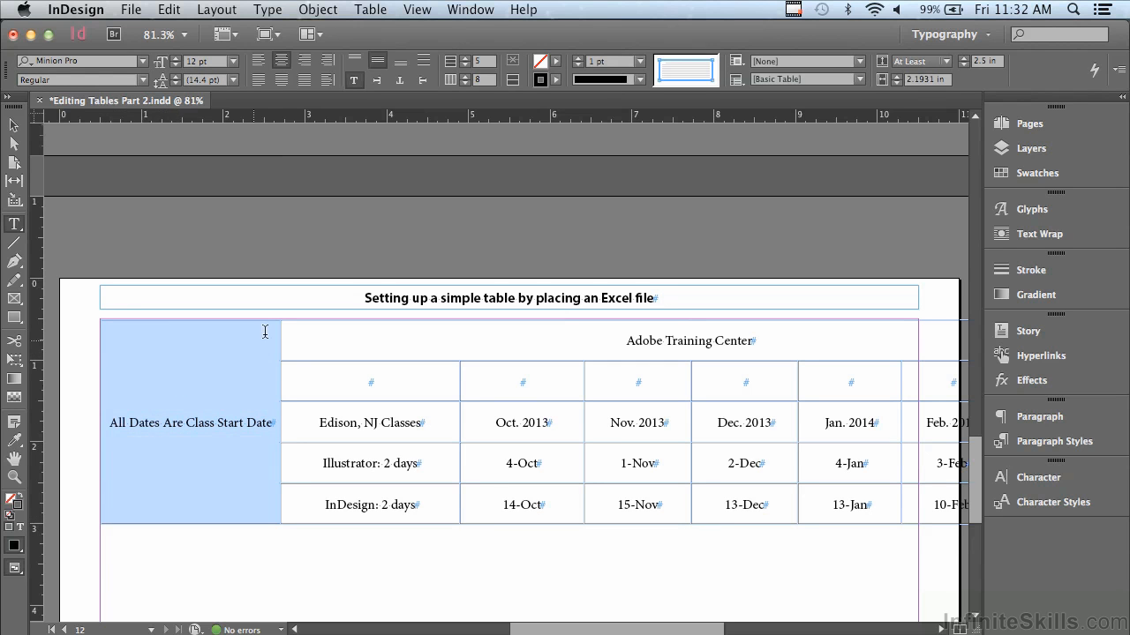
left_click(425, 81)
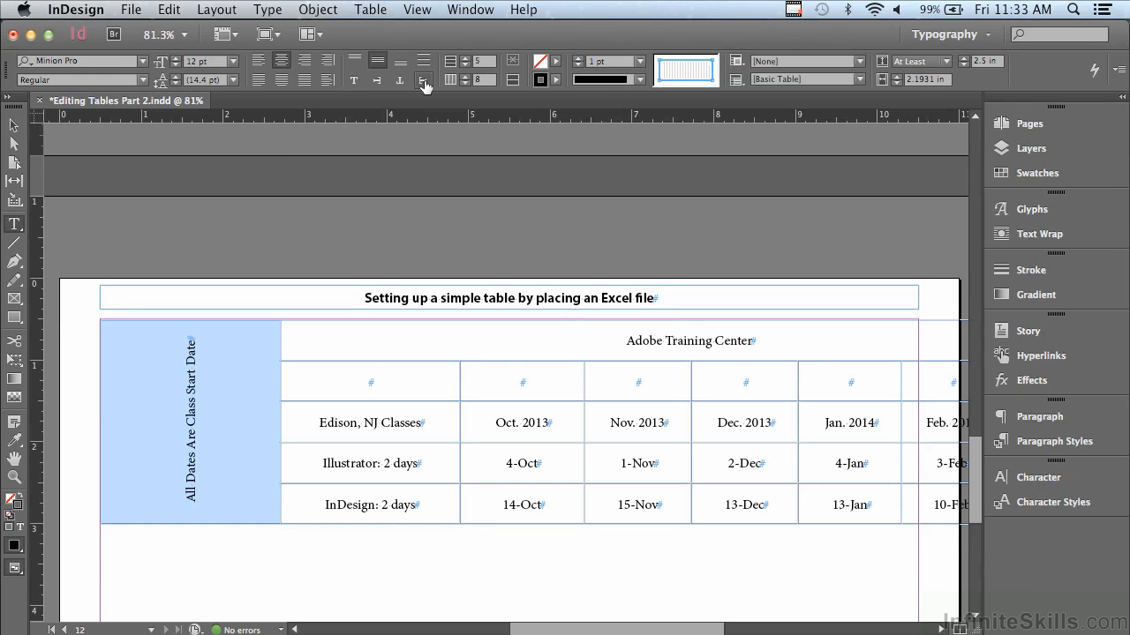
left_click(184, 427)
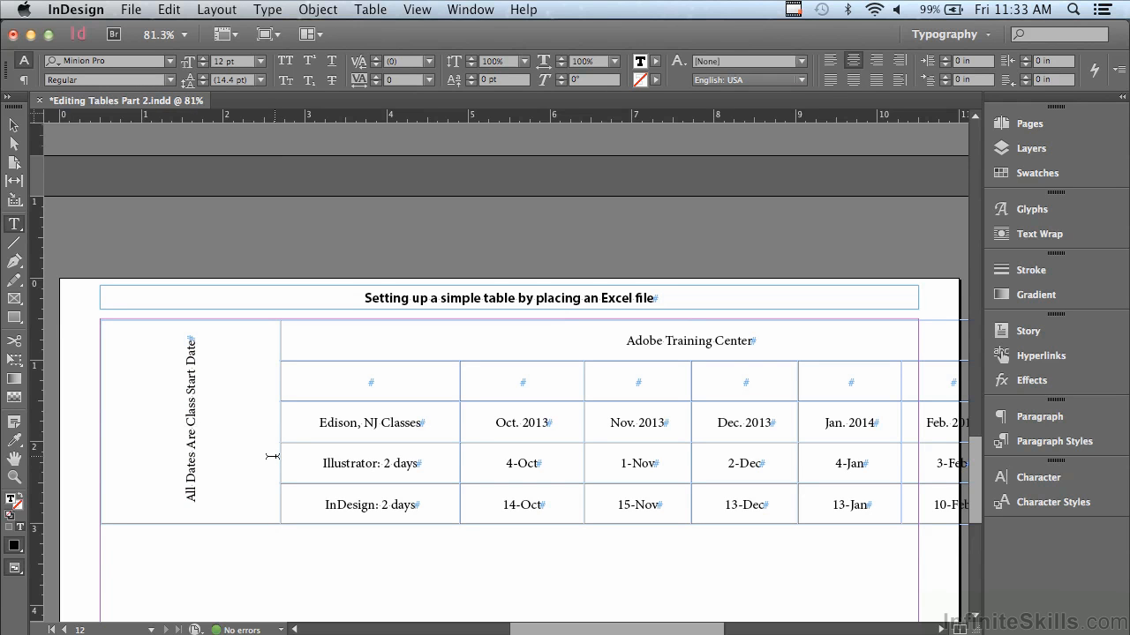
Break the rotated text into two lines after "All Dates Are" and narrow the first column to about 0.8 in
key("shift+Return")
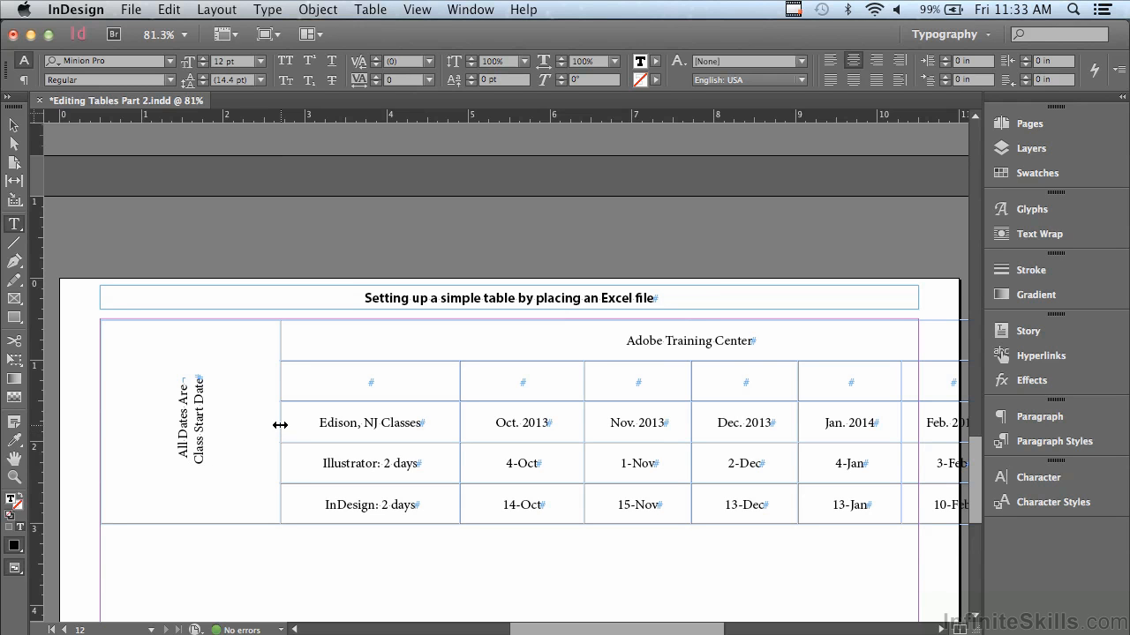
left_click_drag(280, 424, 167, 416)
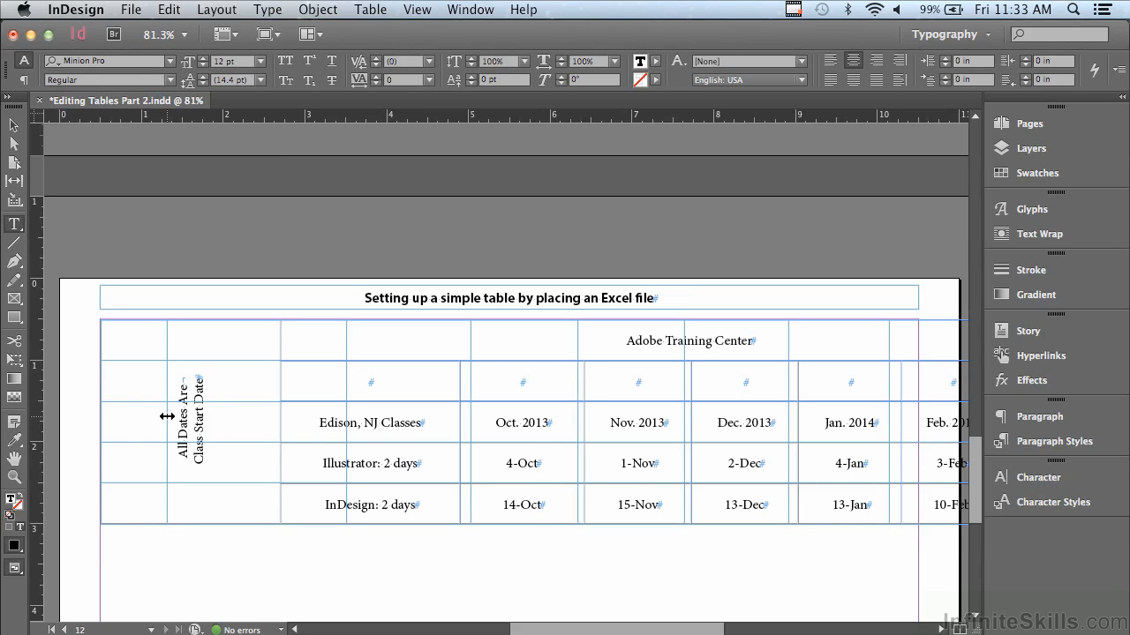
left_click_drag(167, 416, 167, 416)
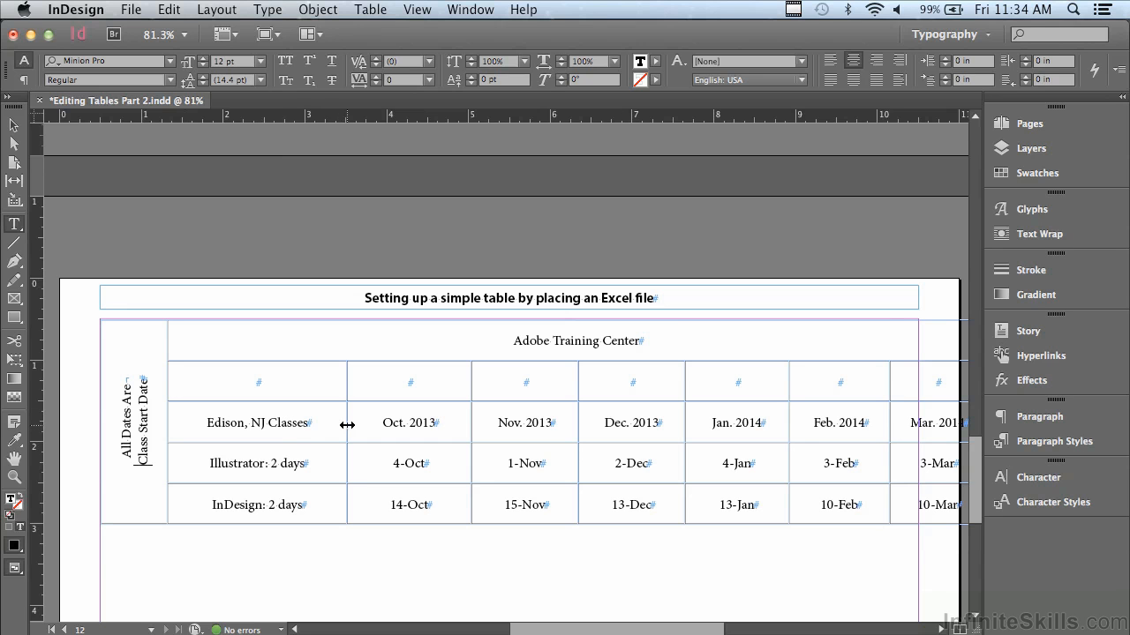
Narrow the class-name column to about 1.7 in and the Mar. 2014 column so the table ends at the text frame's edge
left_click_drag(347, 424, 305, 427)
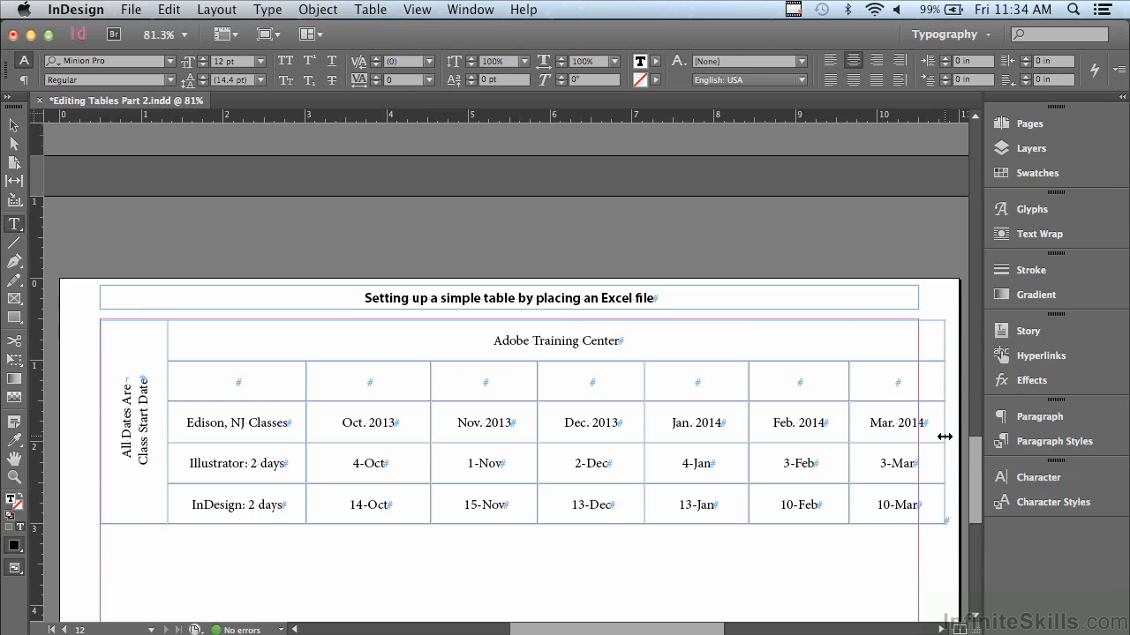
left_click_drag(944, 436, 917, 436)
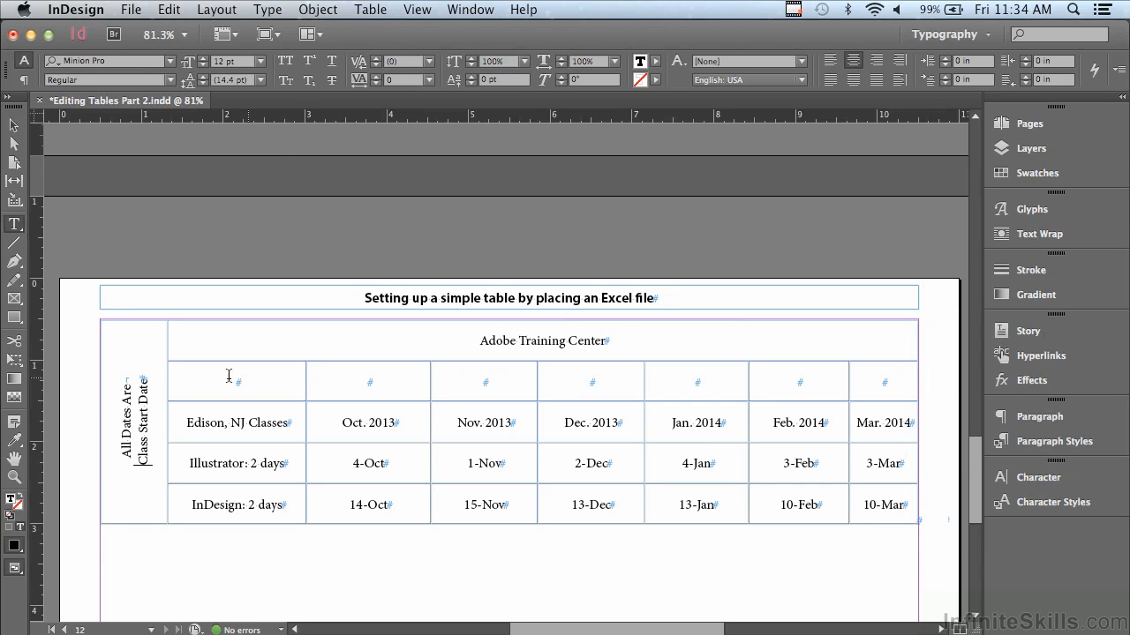
Distribute the seven columns beneath the "Adobe Training Center" heading evenly
left_click_drag(174, 371, 888, 505)
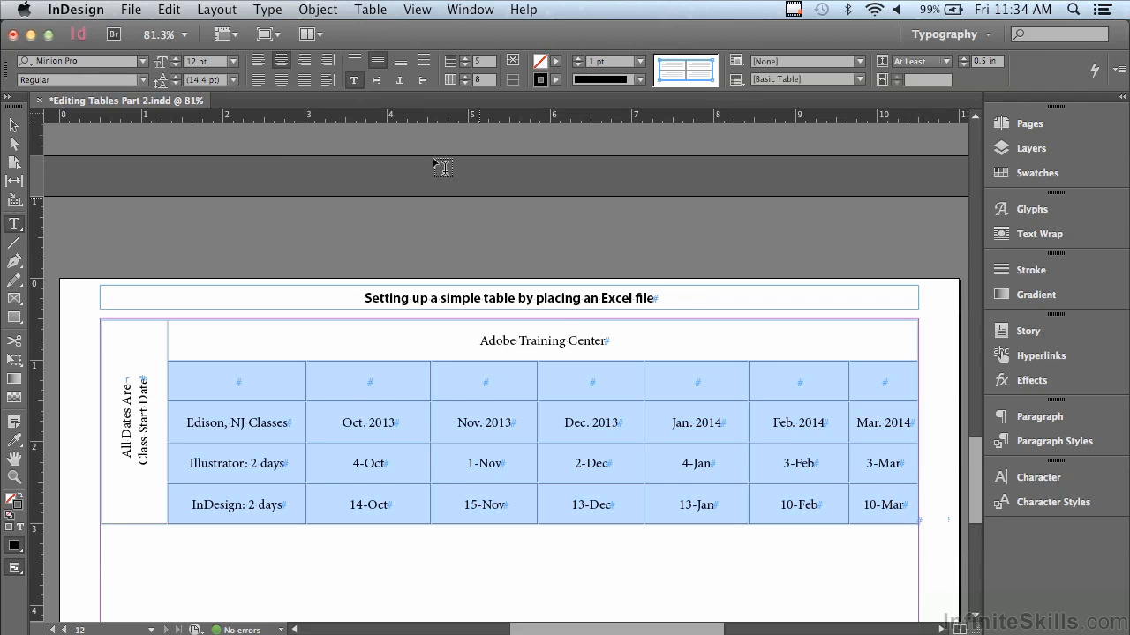
left_click(371, 10)
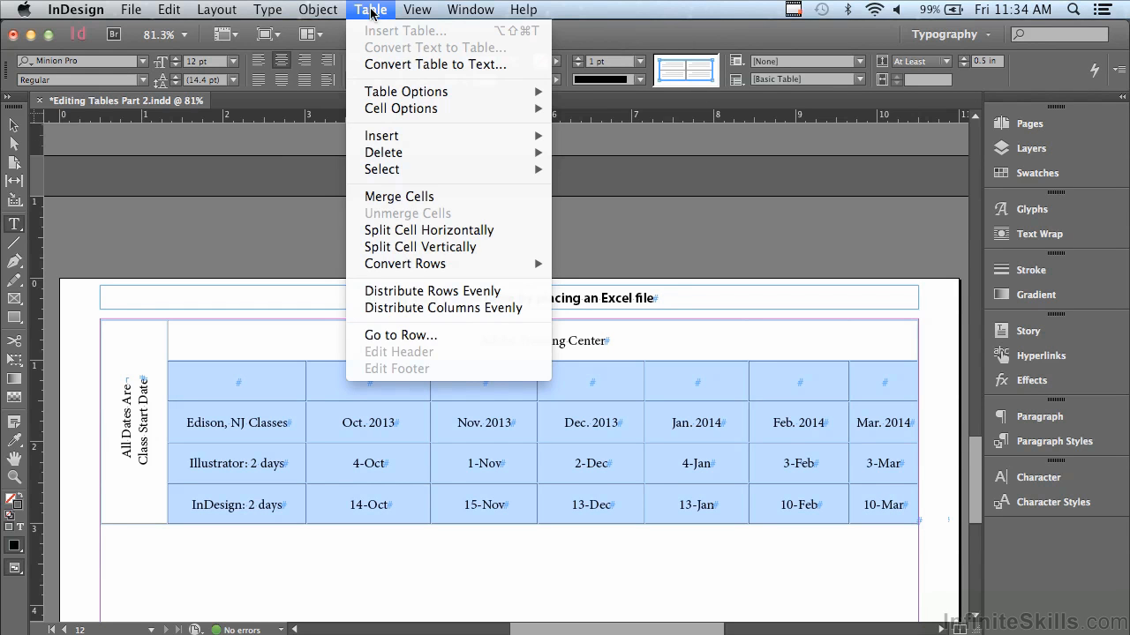
left_click(421, 308)
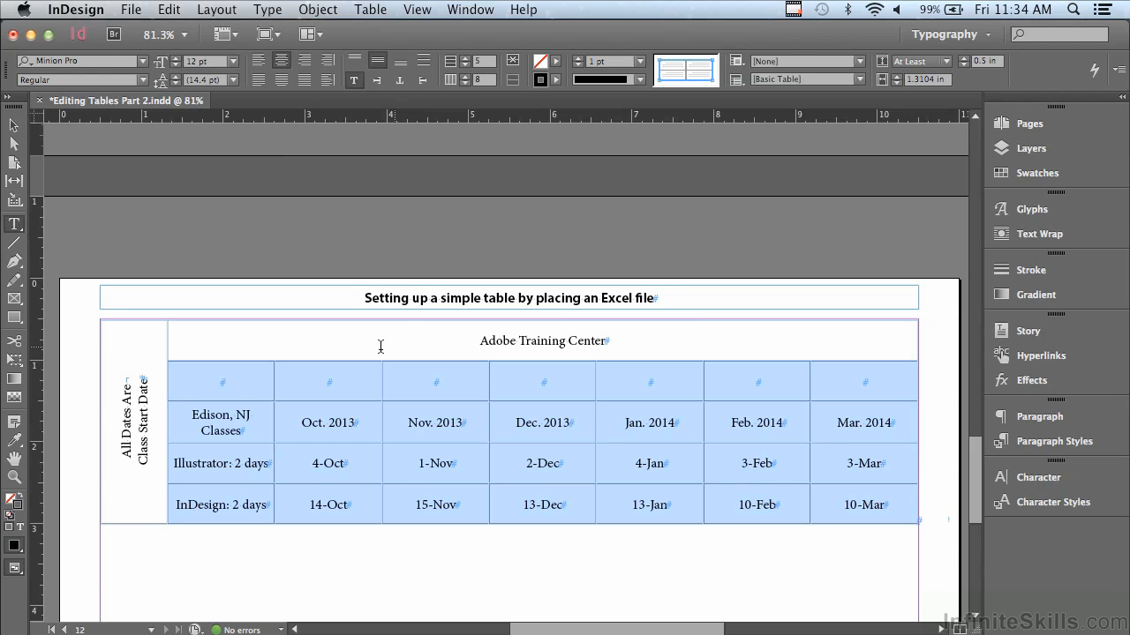
Delete the empty row between the "Adobe Training Center" heading and the month row
left_click(186, 381)
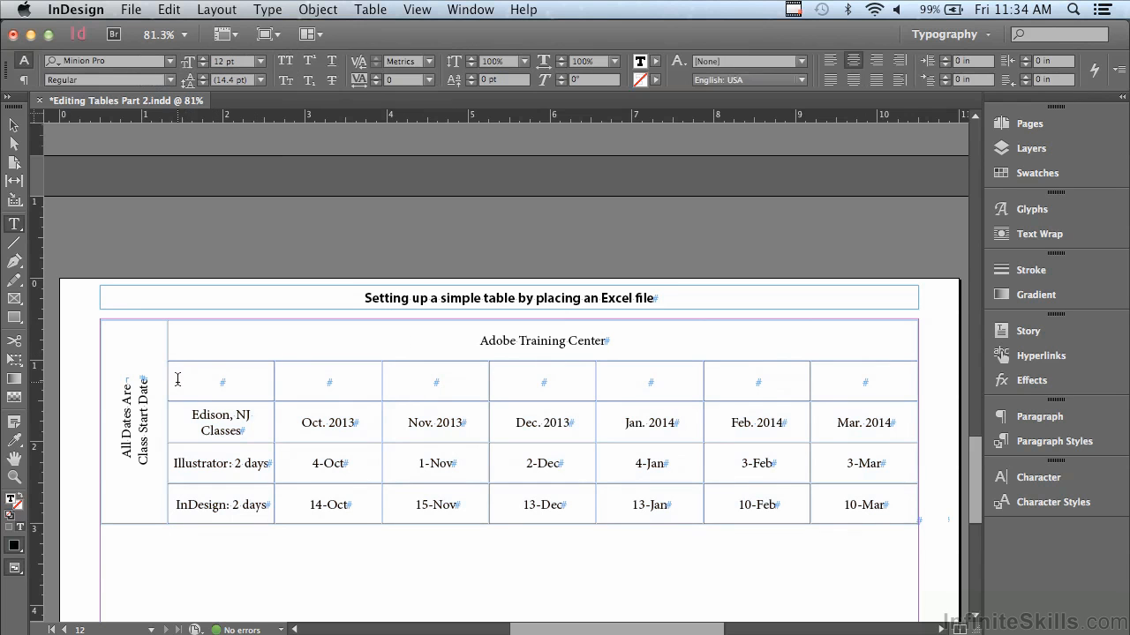
left_click_drag(173, 379, 874, 390)
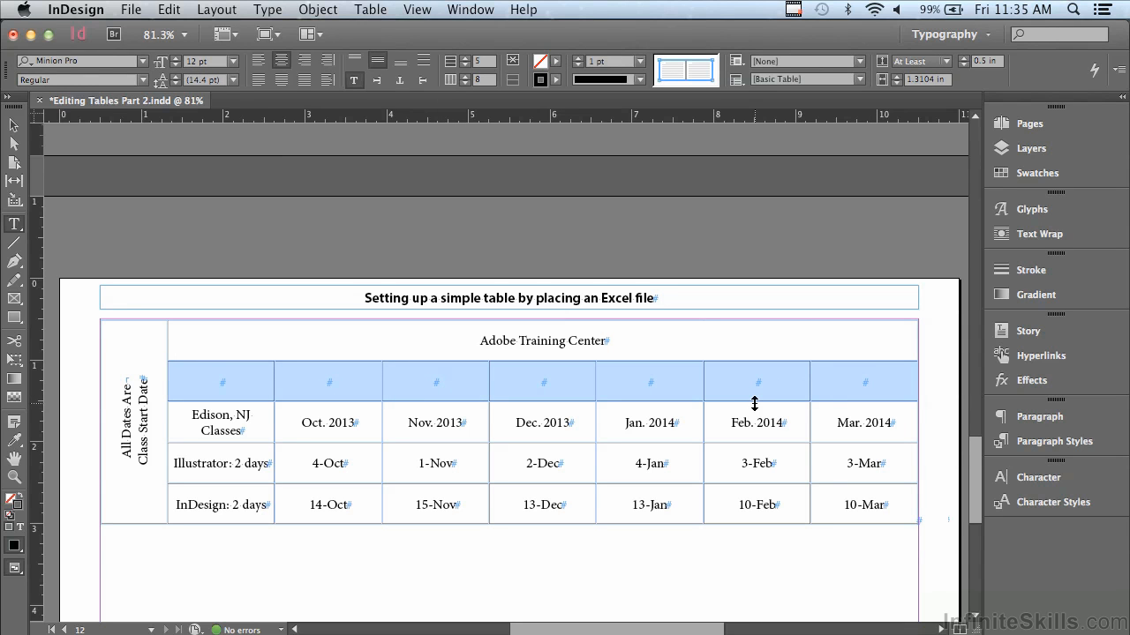
left_click(360, 12)
mouse_move(385, 152)
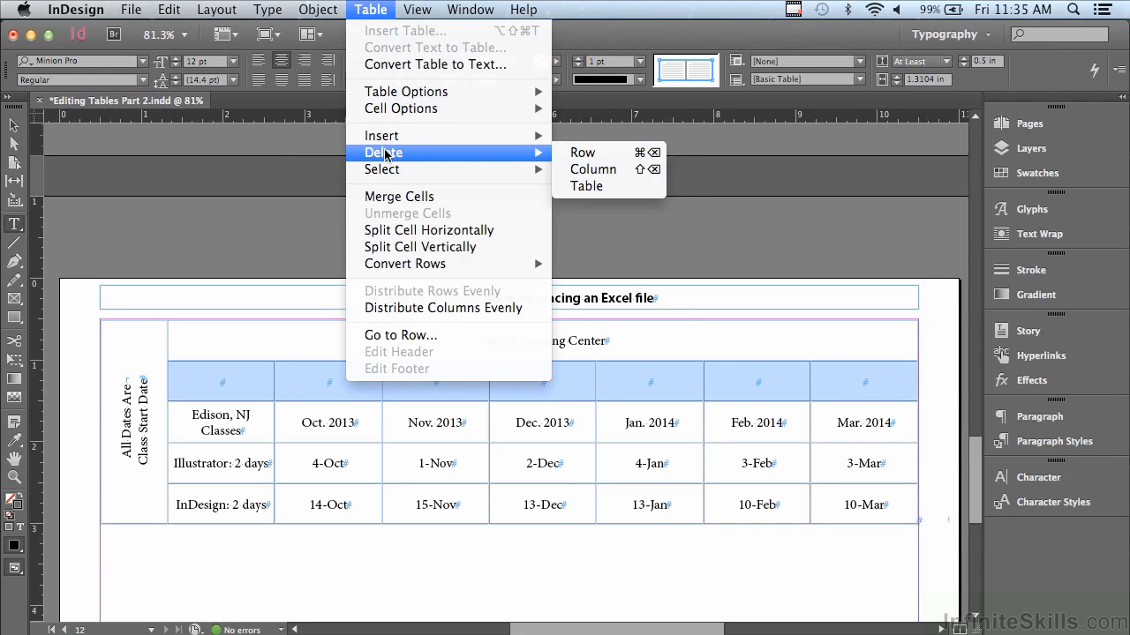
left_click(583, 154)
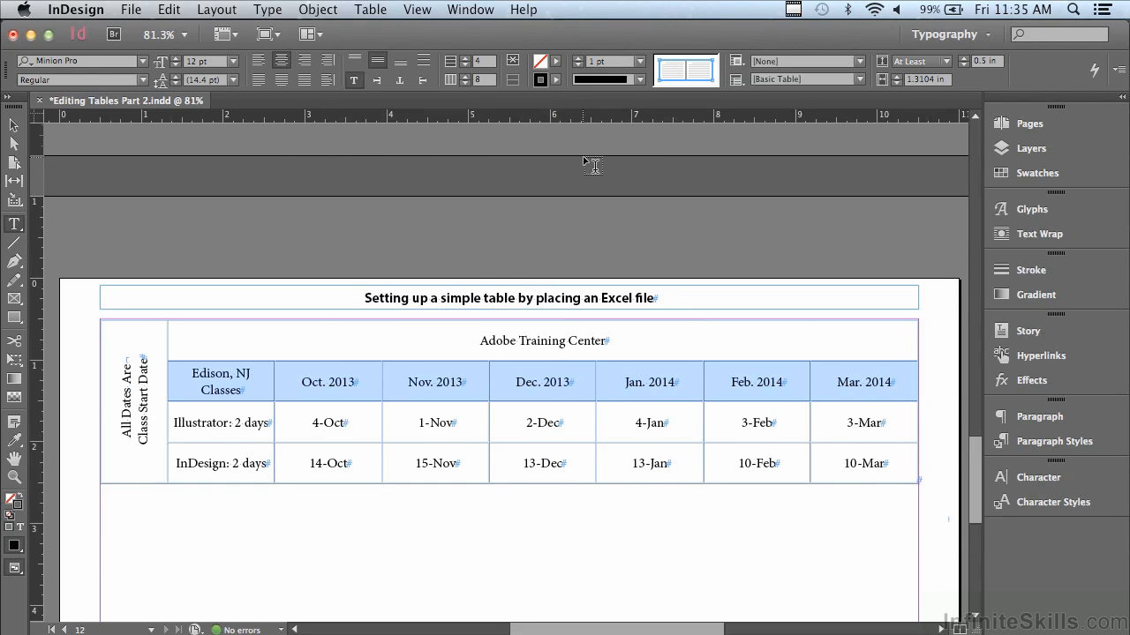